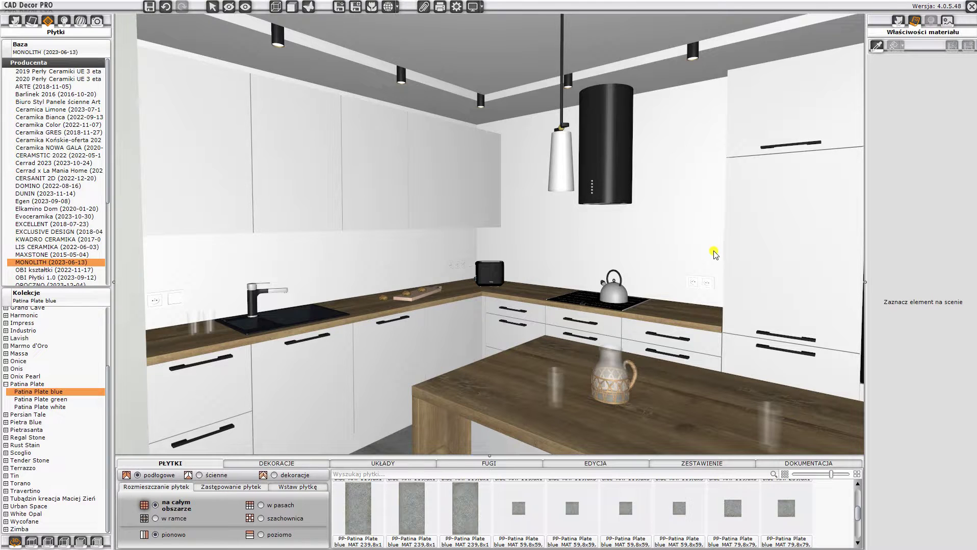
Cover the wall behind the hob with the smaller Patina Plate blue tile
left_click_drag(680, 244, 482, 243)
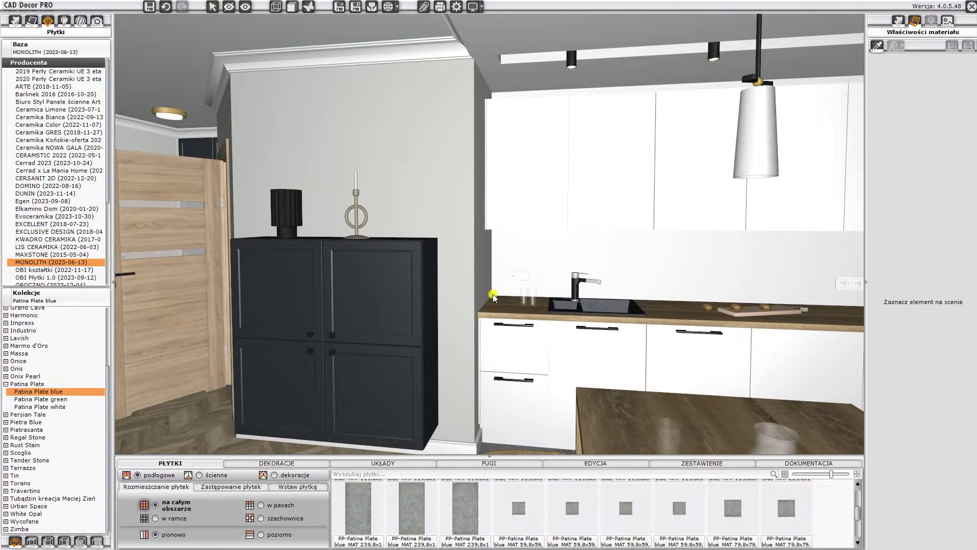
left_click_drag(551, 244, 672, 255)
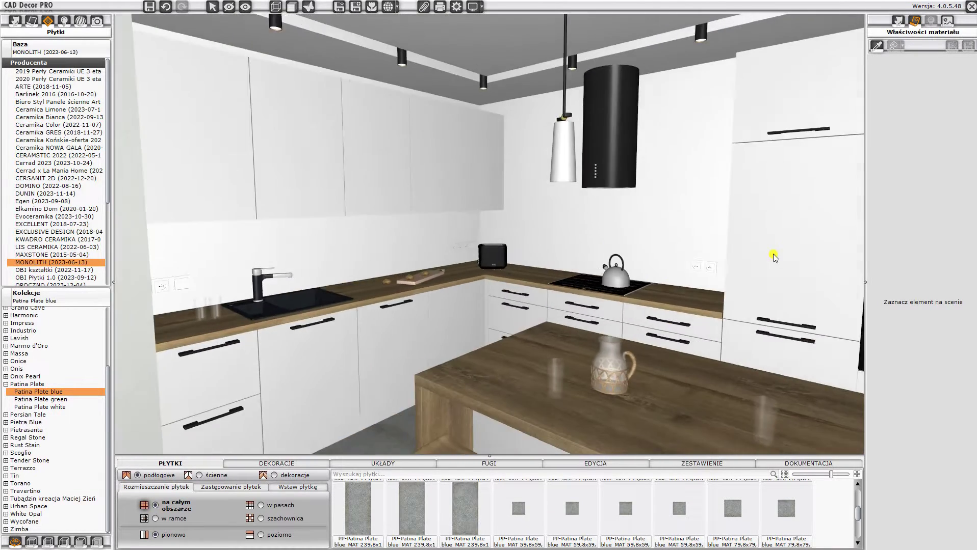
left_click_drag(606, 260, 376, 102)
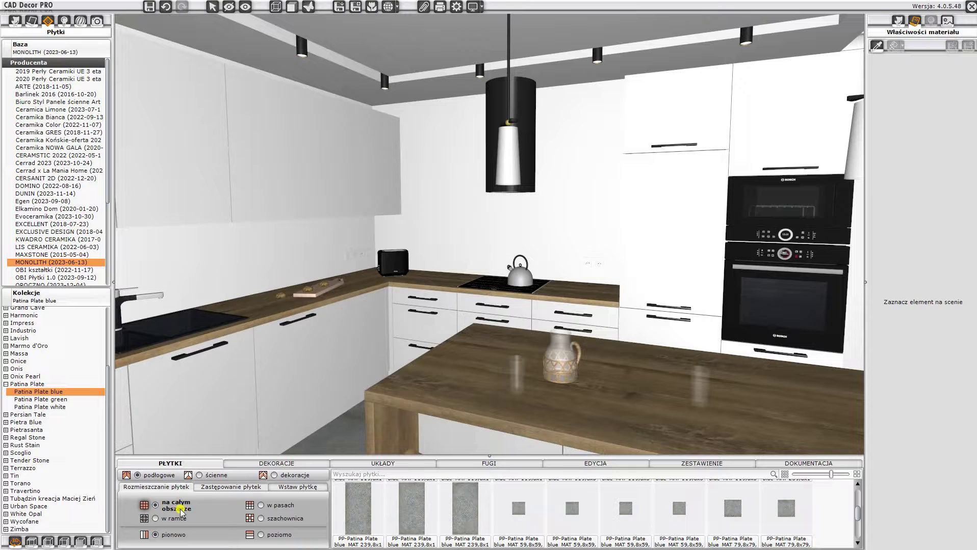
left_click(517, 513)
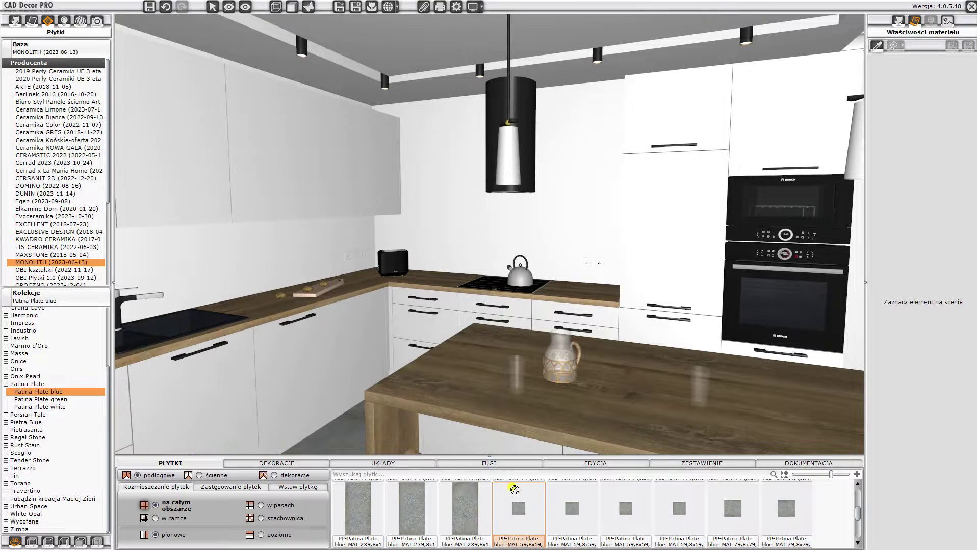
left_click(478, 266)
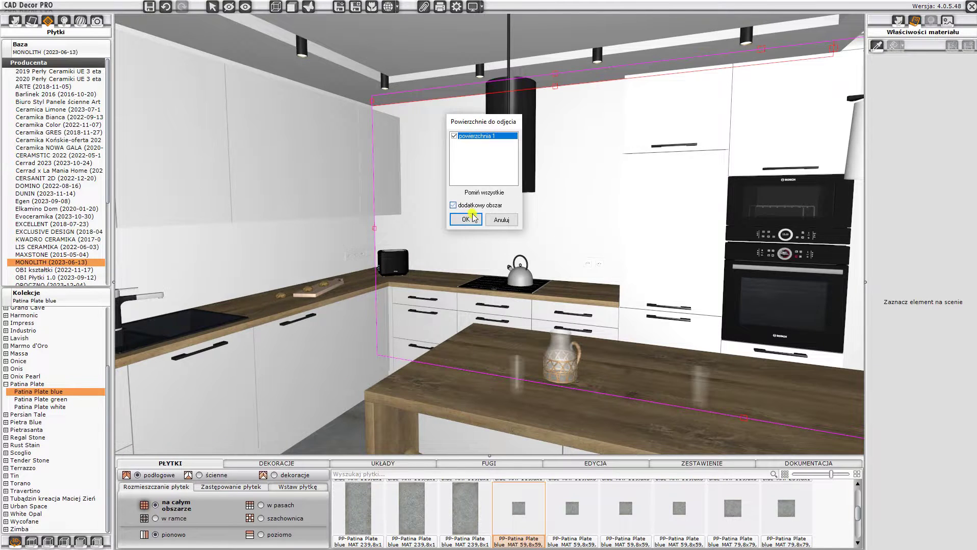
left_click(459, 220)
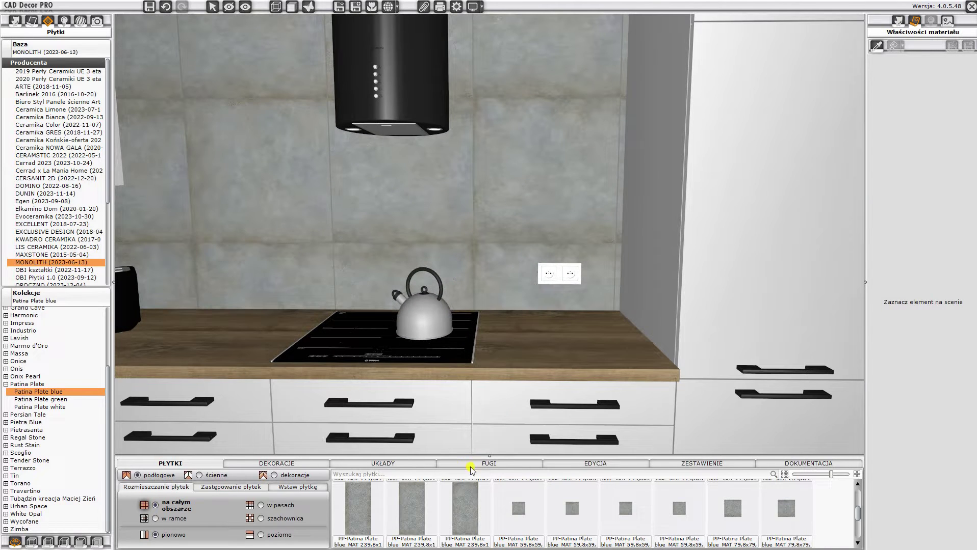
Apply 100 Biały grout to the hob wall tiles
left_click(469, 465)
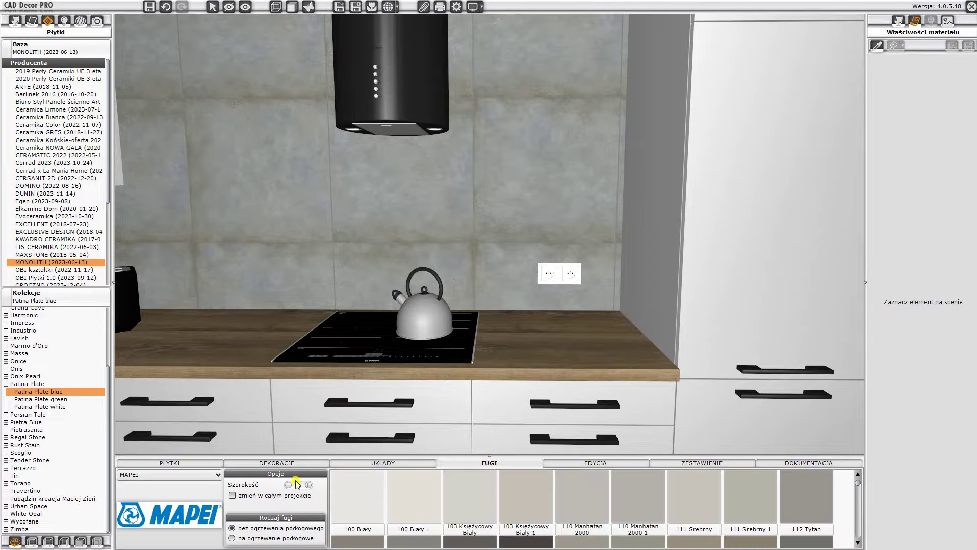
left_click(361, 285)
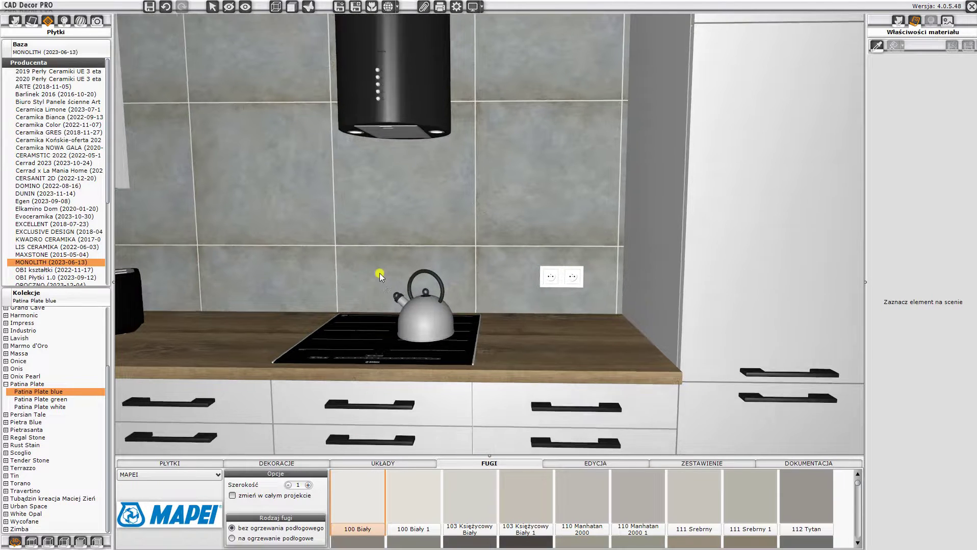
scroll(367, 268, "up", 2)
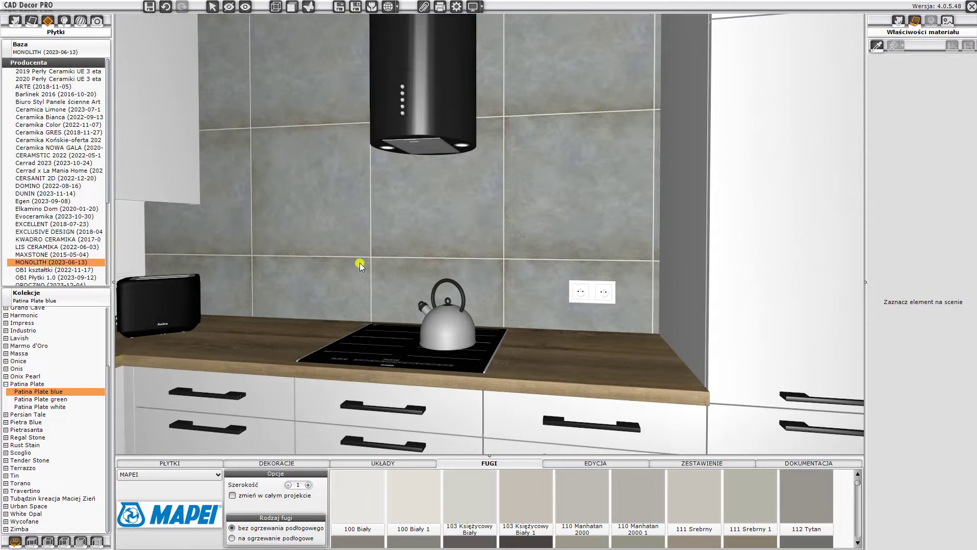
Shift the hob wall's tile grid down and right so a full row starts at the countertop
left_click(446, 222)
right_click(446, 223)
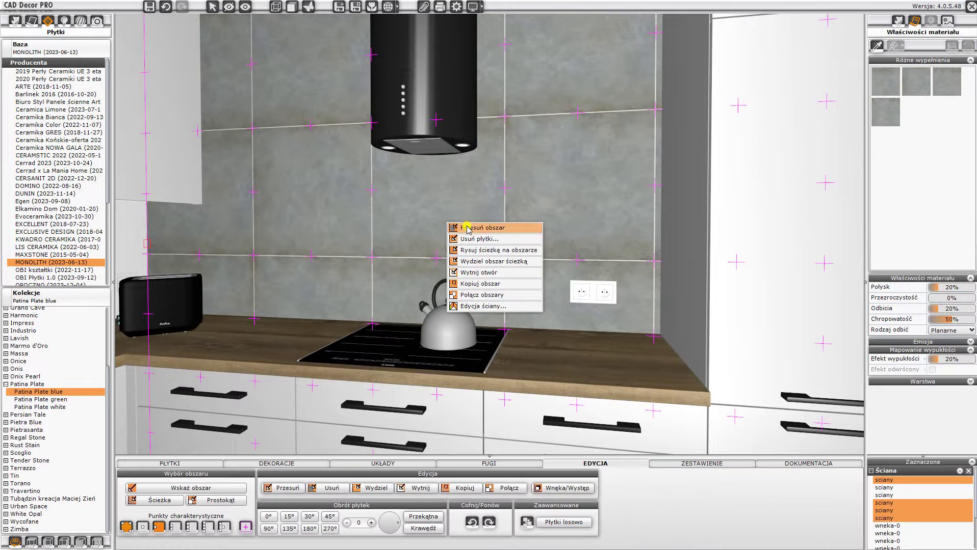
left_click(657, 266)
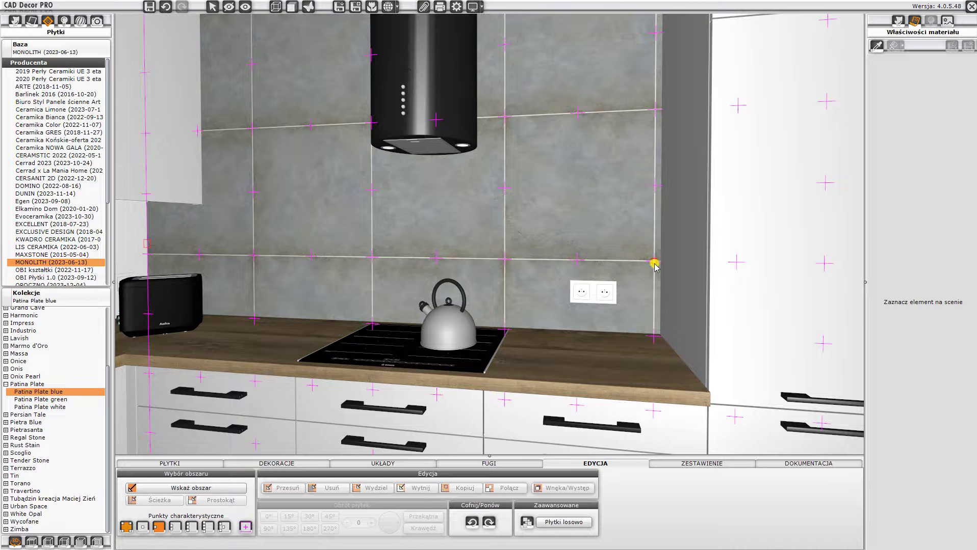
left_click_drag(654, 264, 660, 334)
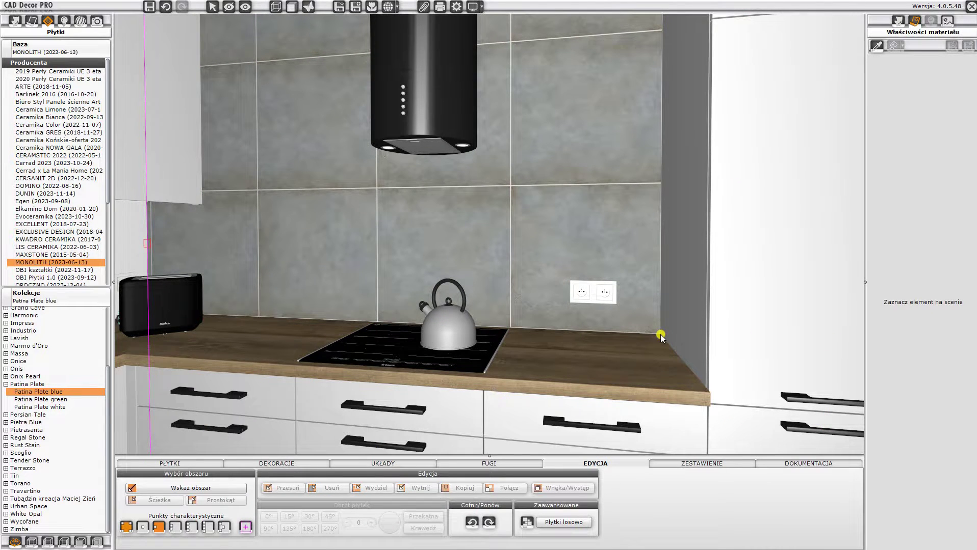
left_click(583, 375)
scroll(584, 375, "down", 2)
scroll(581, 356, "down", 3)
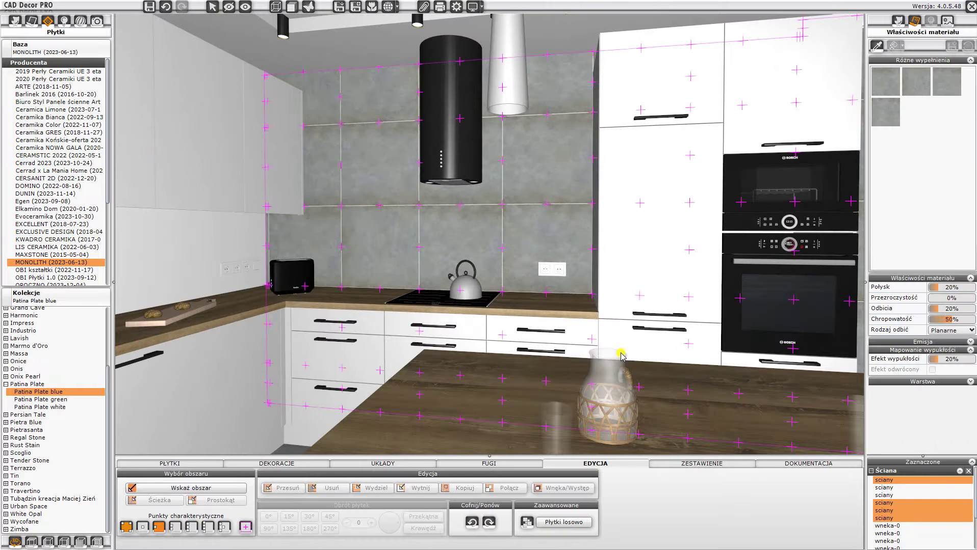
Split a 2420 × 1592 rectangle, counter to wall-cabinet top, into its own tile area
left_click(504, 233)
left_click(210, 501)
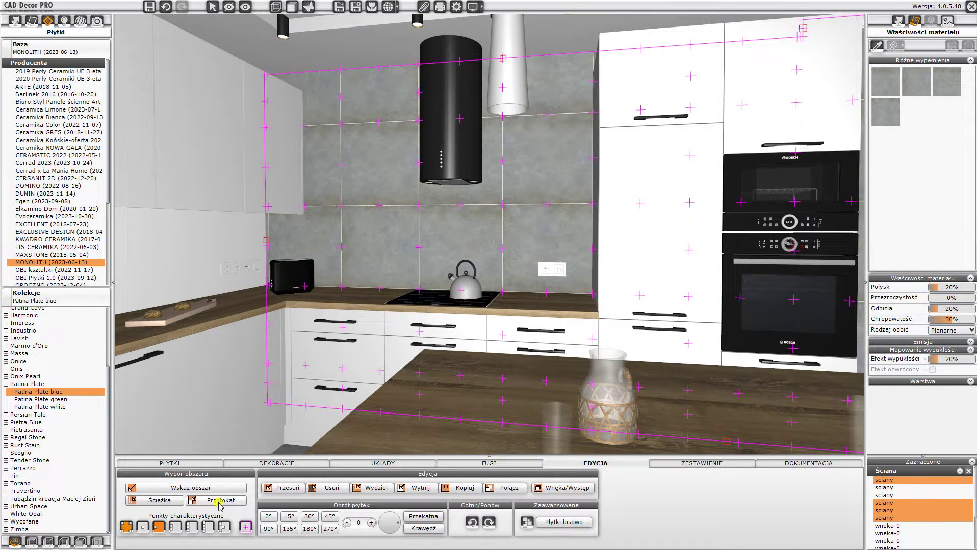
left_click(590, 297)
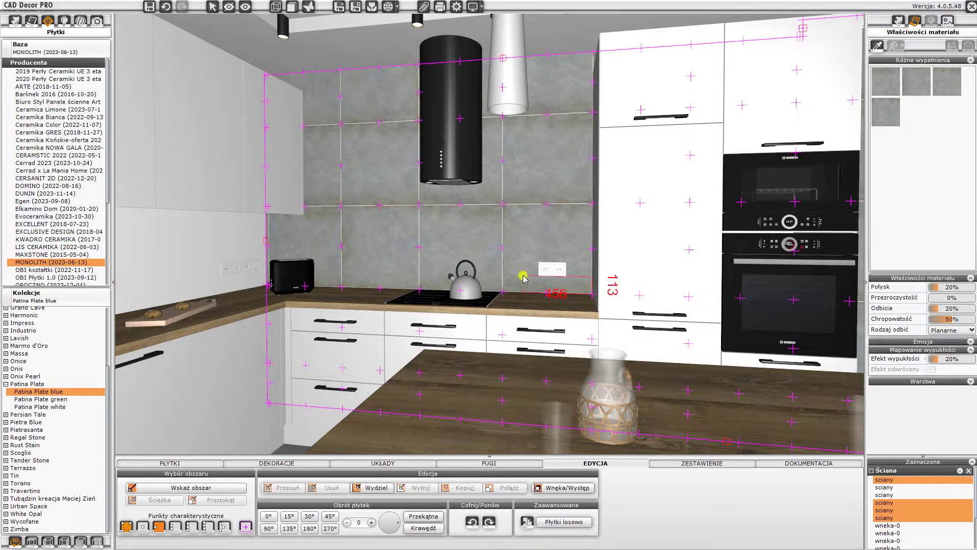
left_click(263, 78)
right_click(317, 82)
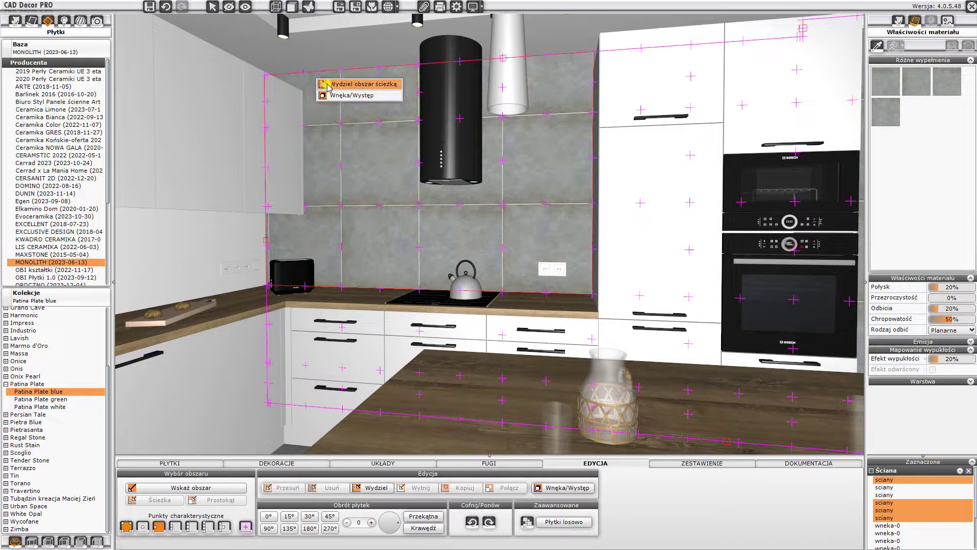
left_click(328, 84)
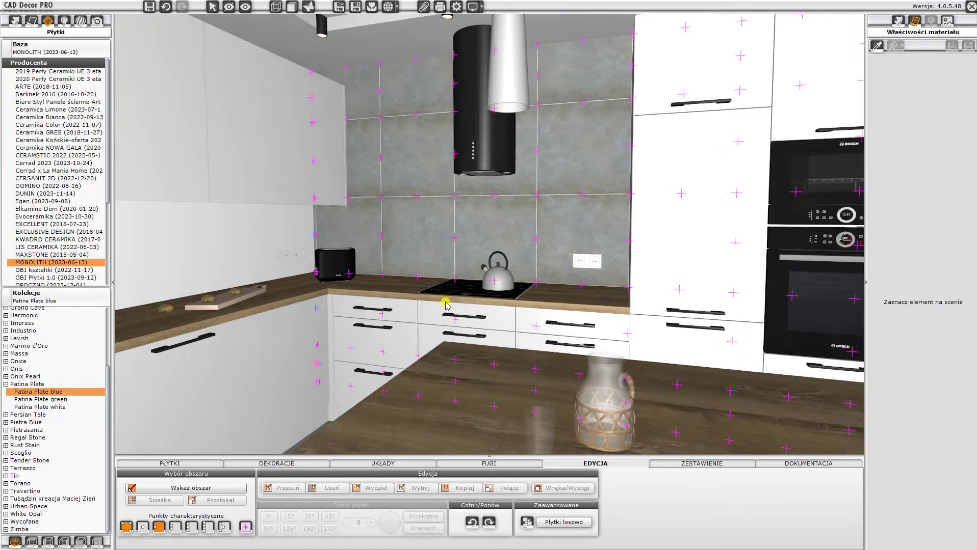
mouse_move(385, 298)
left_mouse_down()
mouse_move(252, 291)
mouse_move(355, 304)
left_mouse_up()
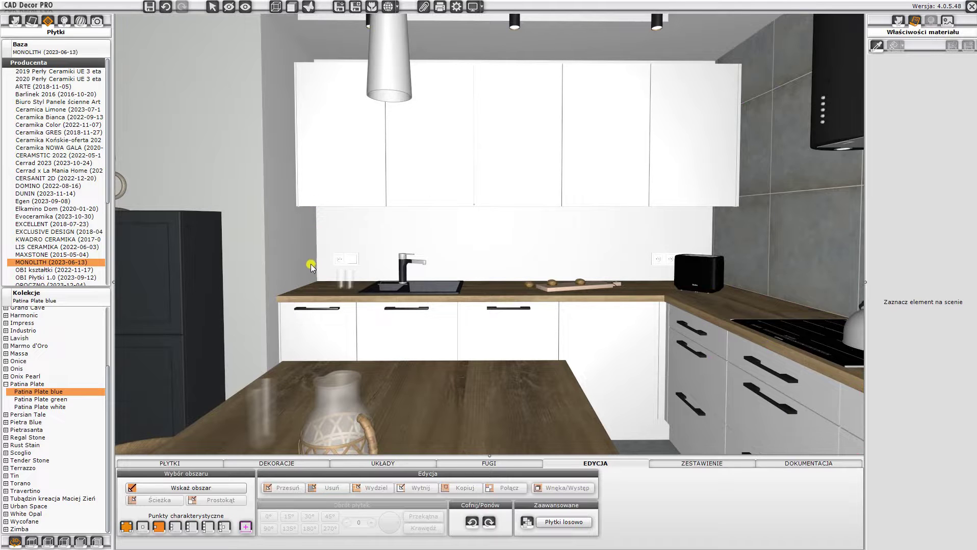
Turn back to the tiled hob wall and close the visualisation to return to the drawing
left_click_drag(351, 282, 504, 273)
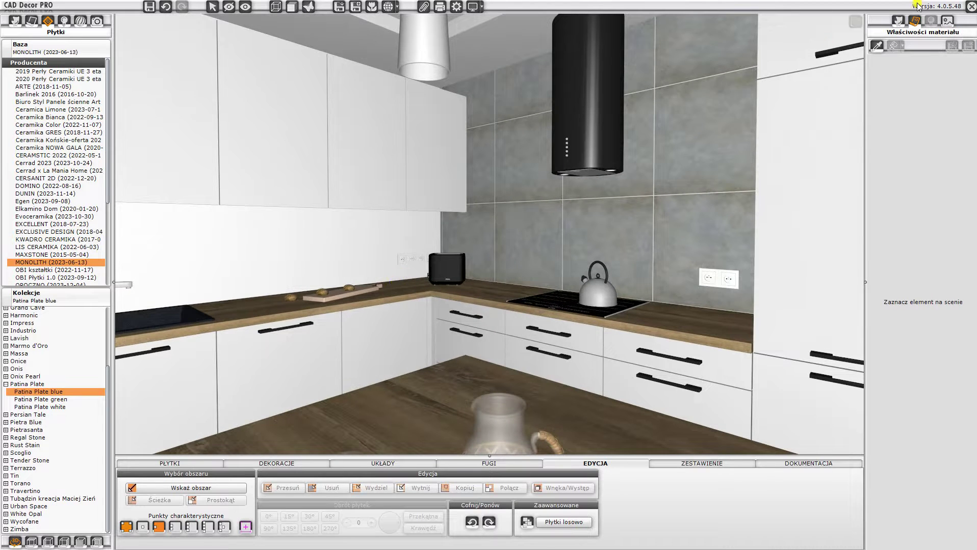
left_click(971, 8)
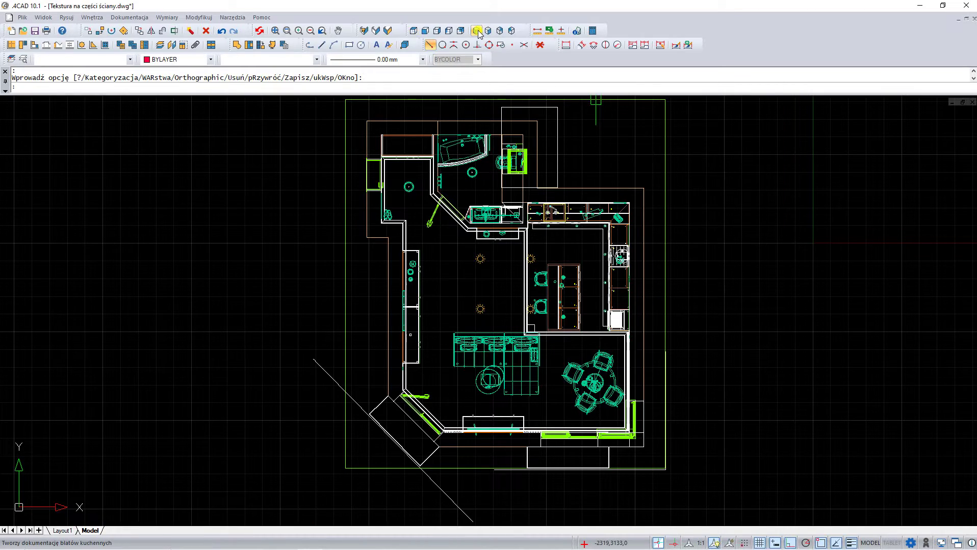
In isometric view with endpoint snap, read the countertop corner's coordinates: Z 908
left_click(477, 31)
scroll(519, 235, "up", 3)
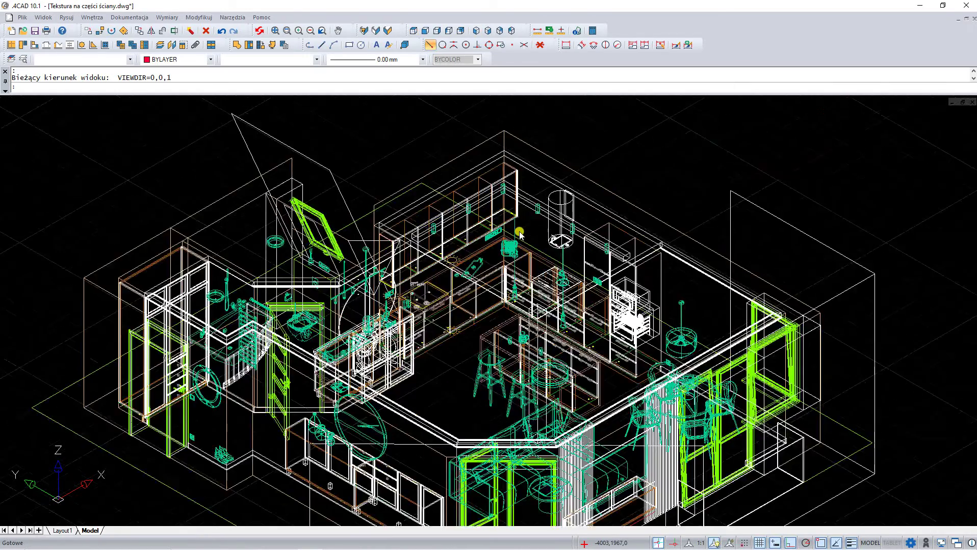
scroll(519, 234, "up", 2)
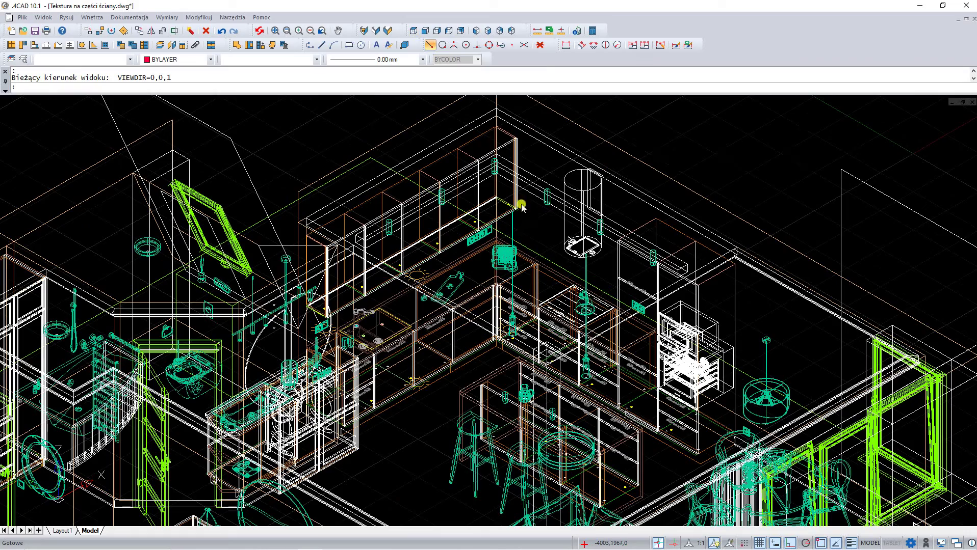
left_click(431, 46)
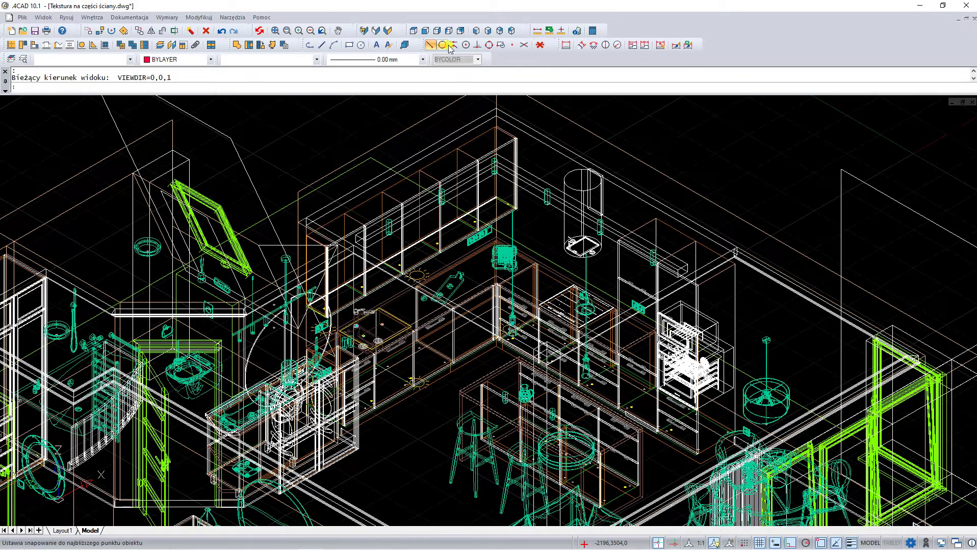
left_click(563, 33)
scroll(479, 249, "up", 3)
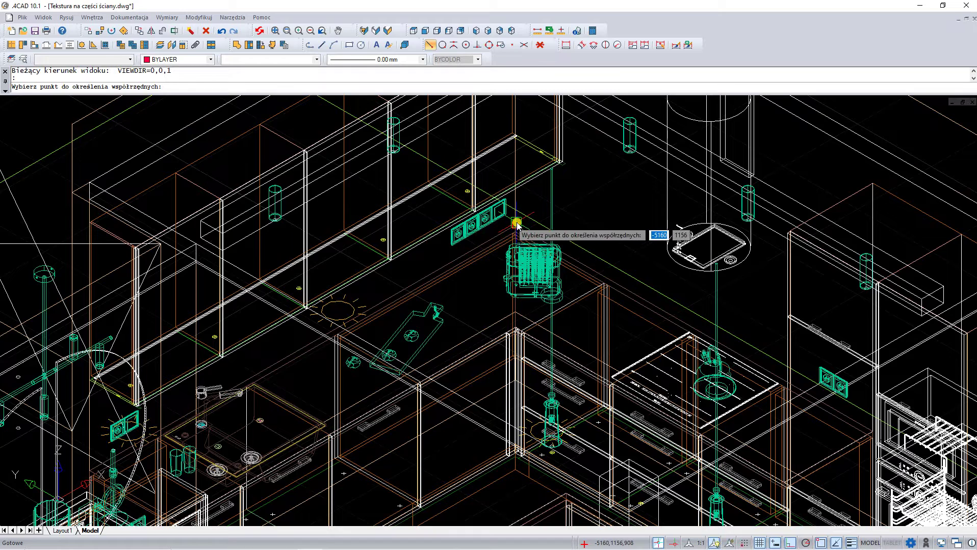
left_click(516, 223)
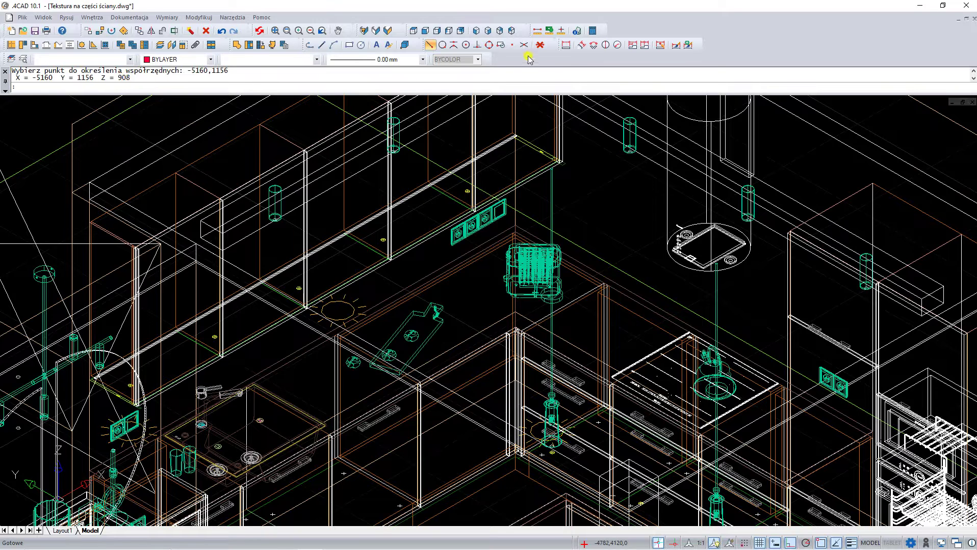
Measure the 552 distance from the countertop corner up to the wall cabinet bottom
left_click(537, 31)
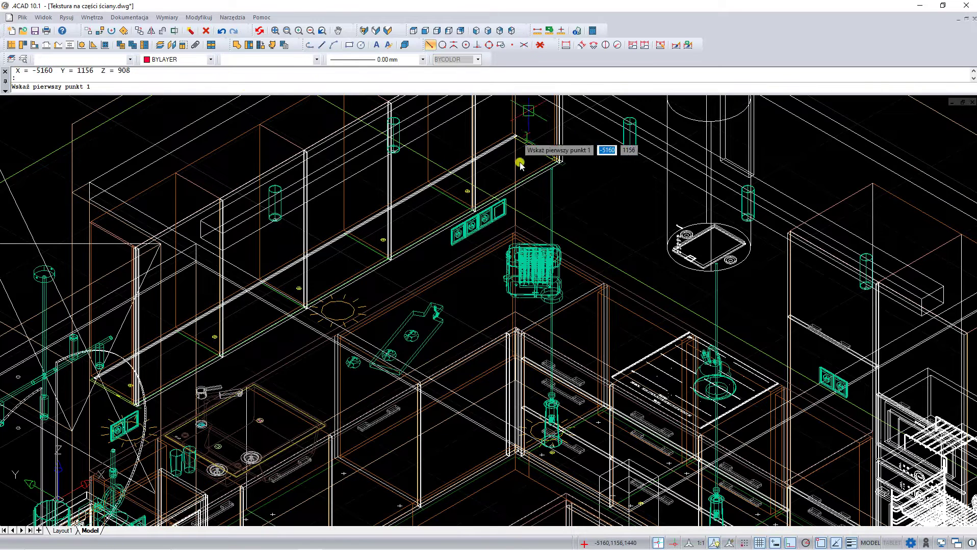
left_click(514, 220)
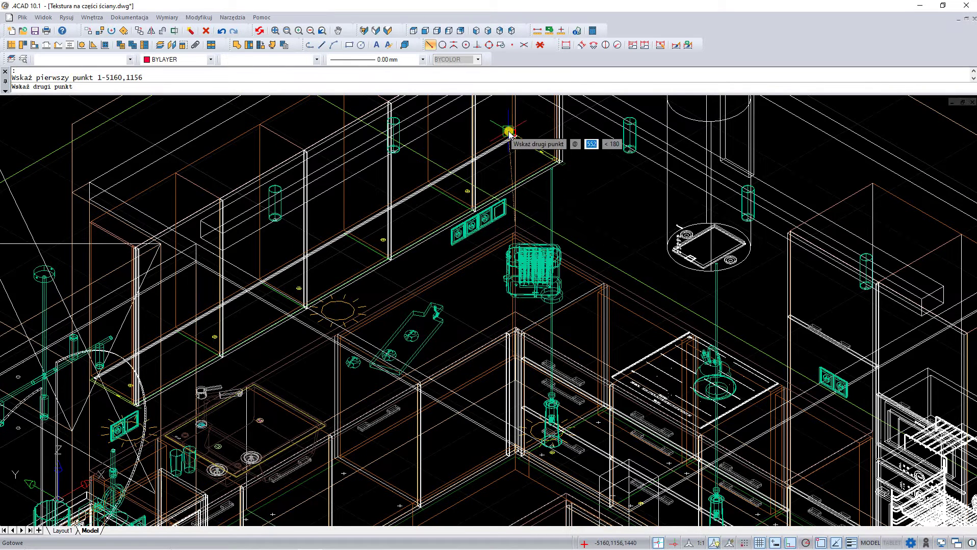
left_click(502, 131)
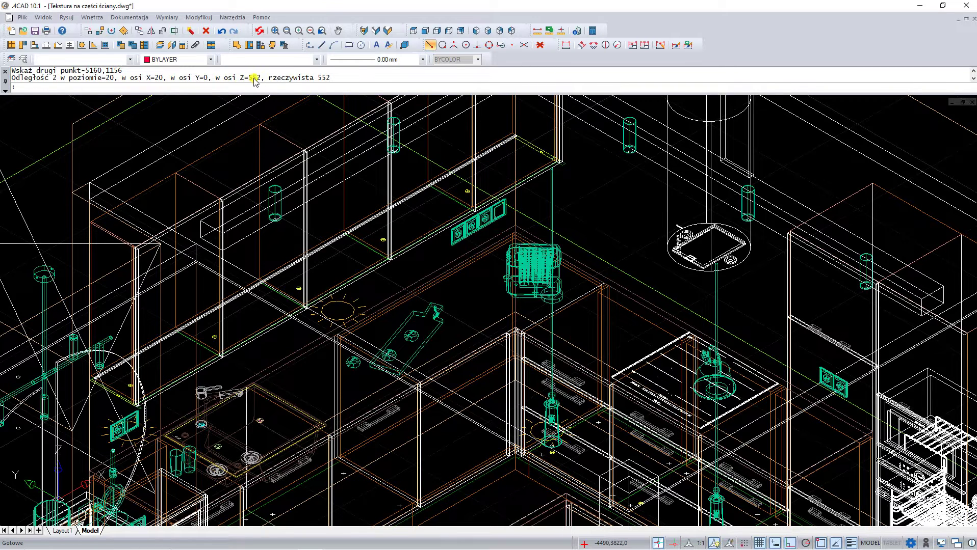
Reopen the 3D visualisation and switch the scene to the bare room without furniture
left_click(389, 31)
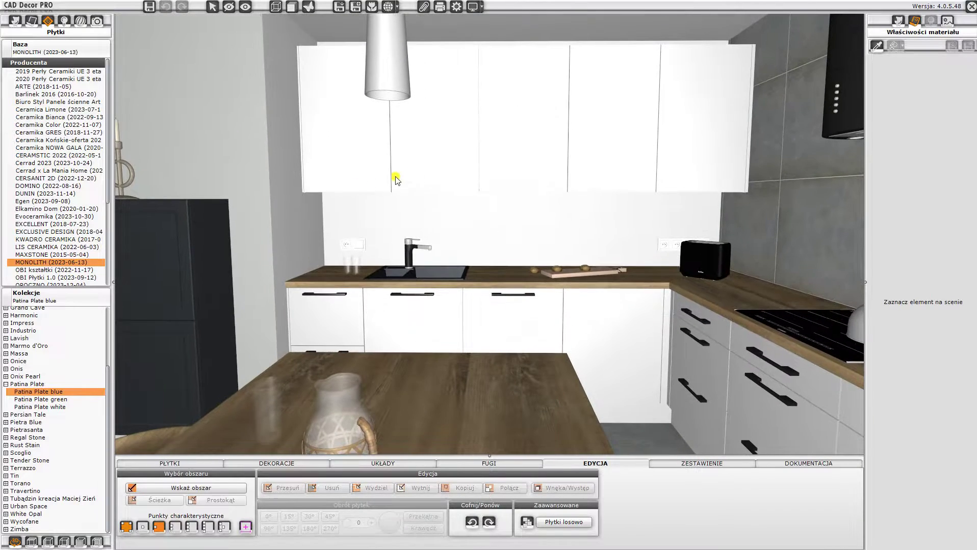
left_click(947, 20)
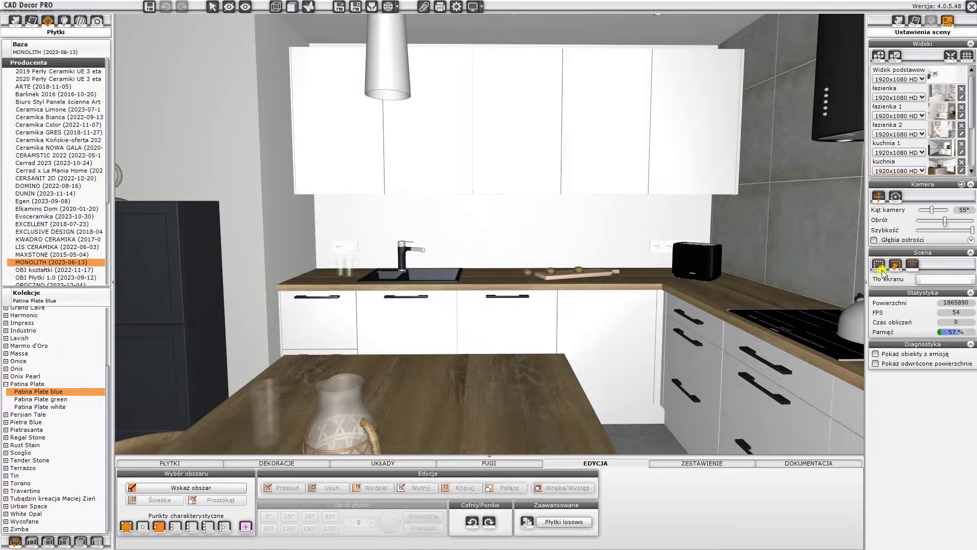
left_click(895, 266)
Set tiling to bands of 1 row and select the 59.8 Patina Plate blue tile
left_click(199, 462)
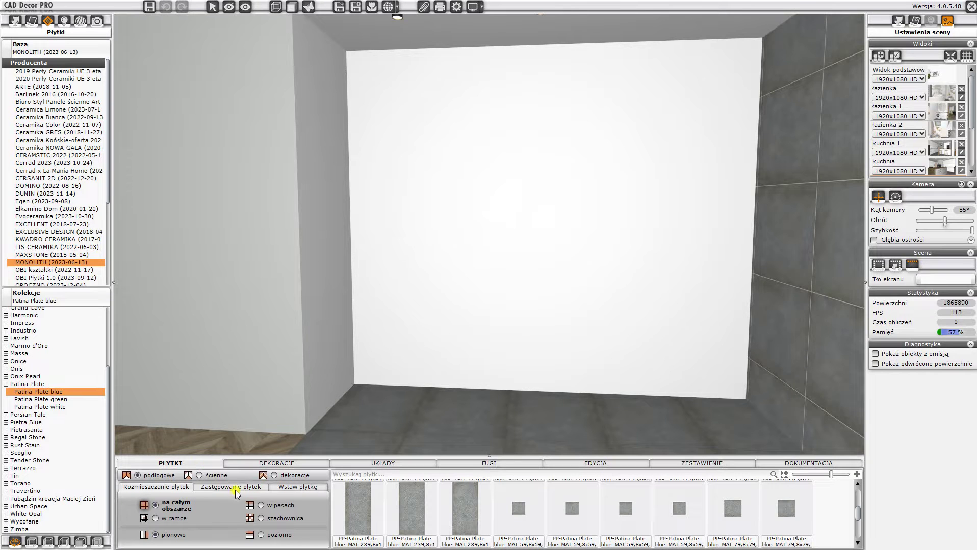
left_click(262, 505)
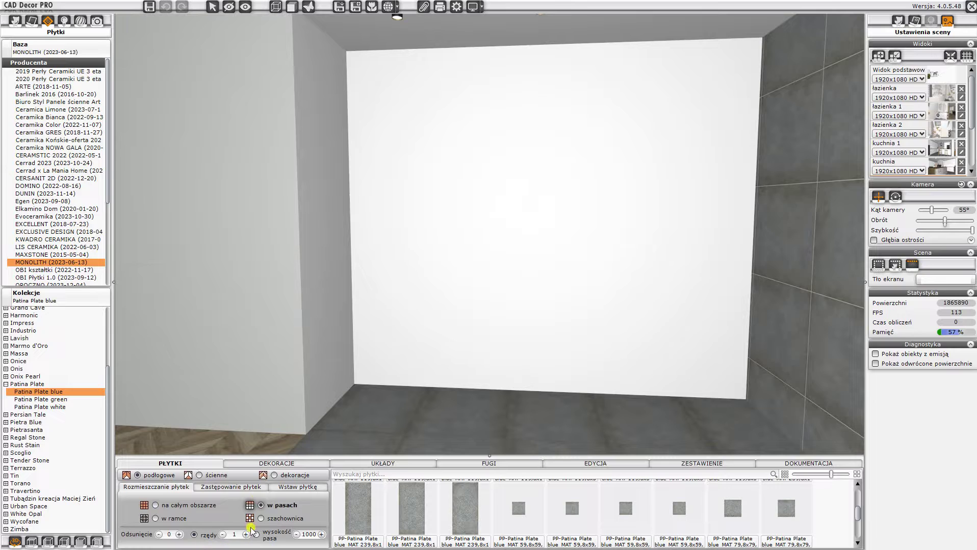
left_click(194, 536)
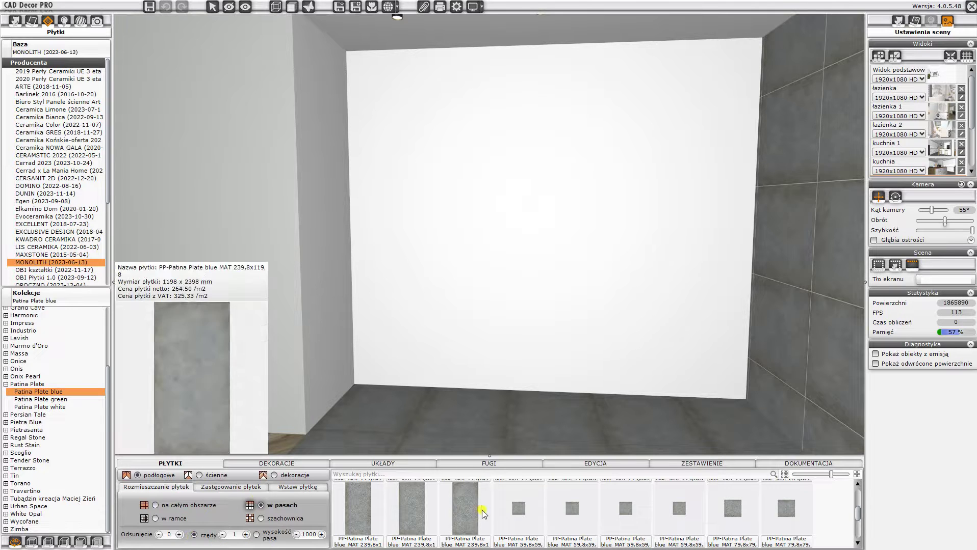
left_click(518, 509)
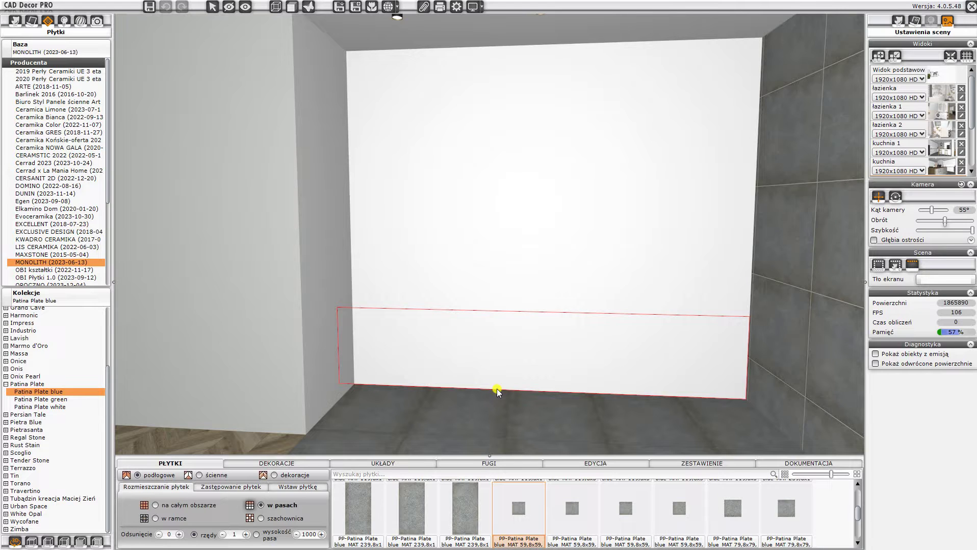
left_click(497, 389)
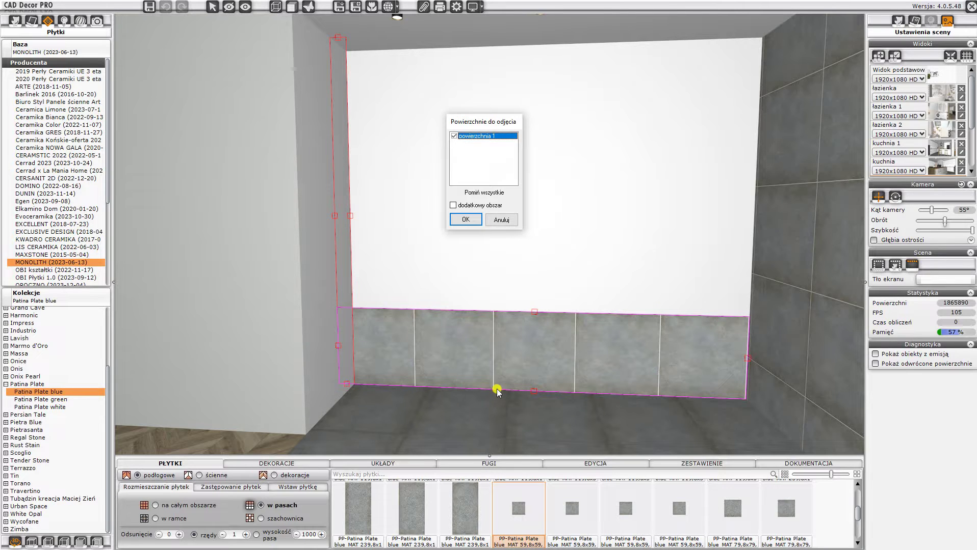
left_click(474, 220)
left_click(166, 6)
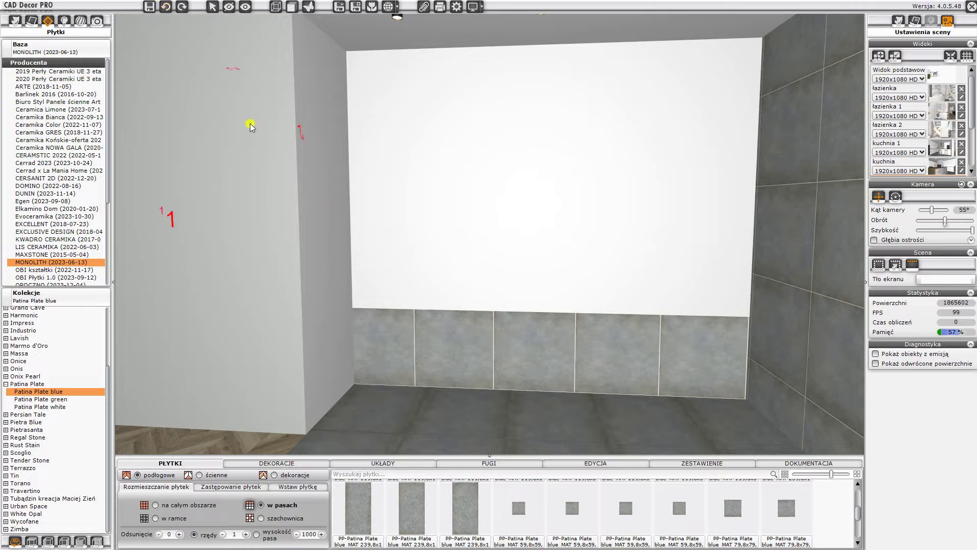
left_click(166, 7)
type("908")
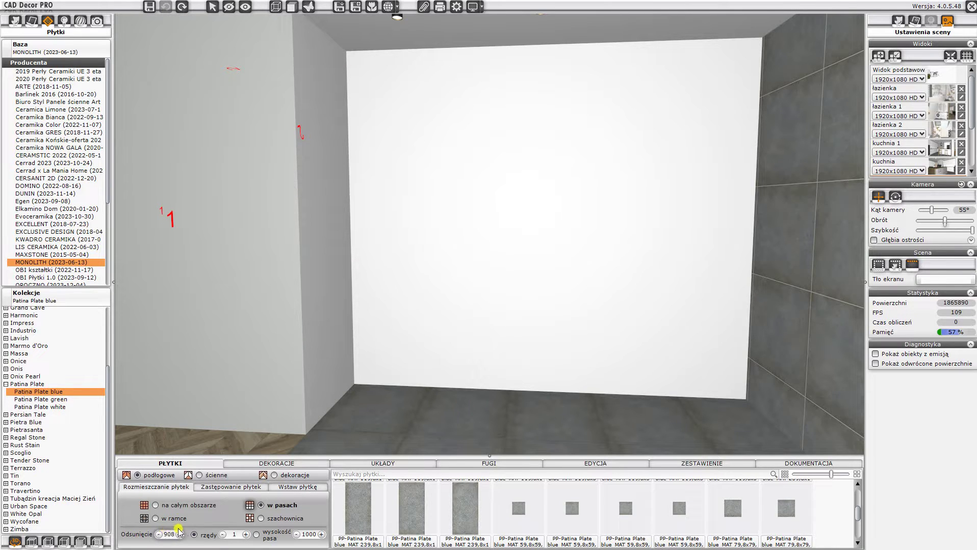
Lay a 552-high Patina Plate blue band at 908 offset on back and left walls, then restore furniture
left_click(257, 537)
type("552")
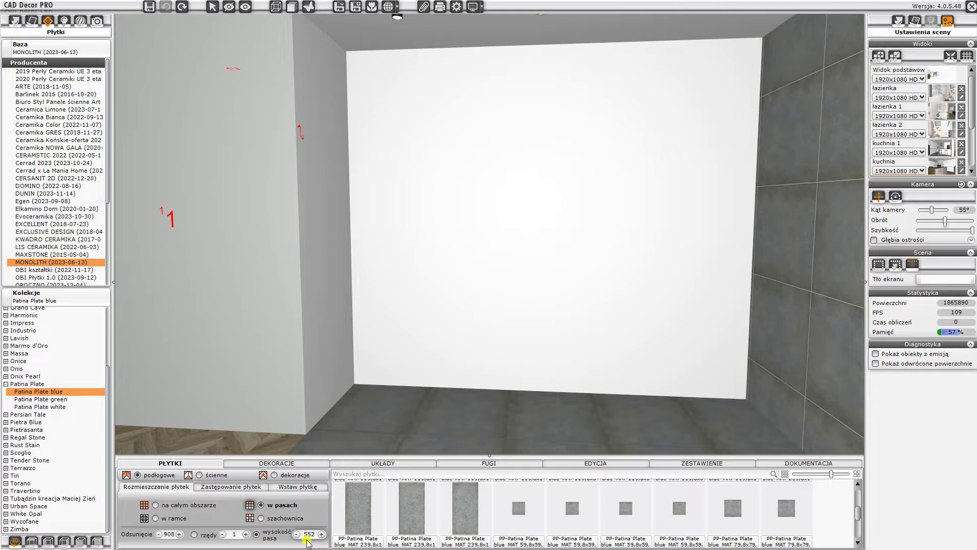
left_click(518, 510)
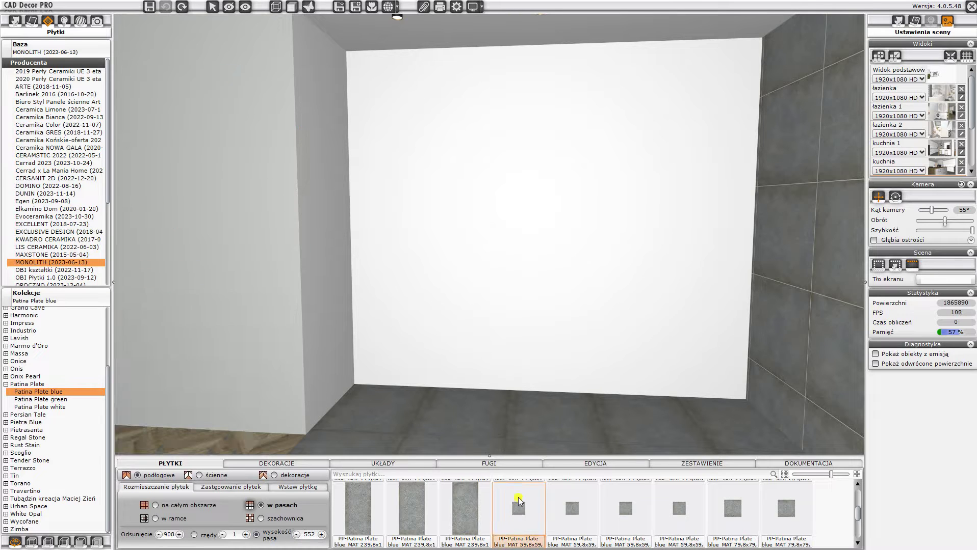
left_click(525, 393)
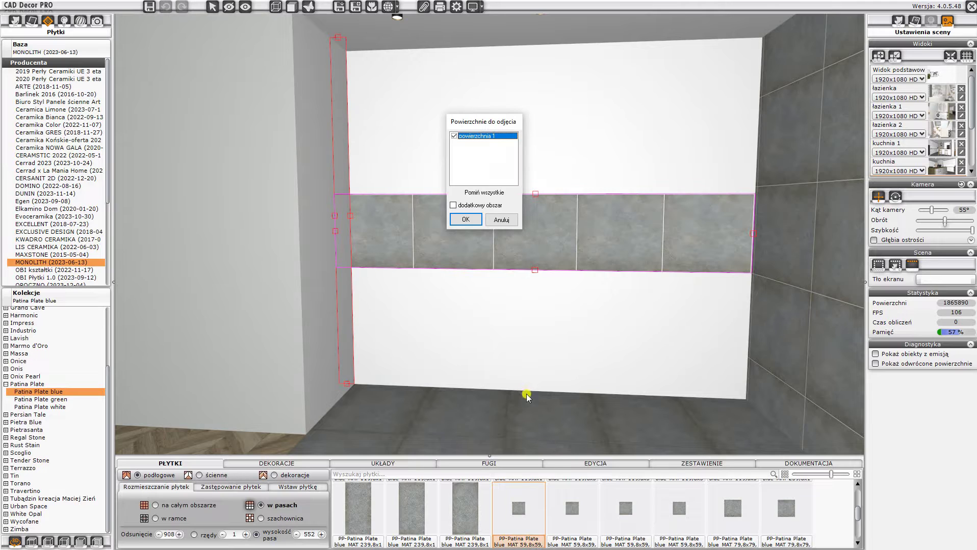
left_click(464, 218)
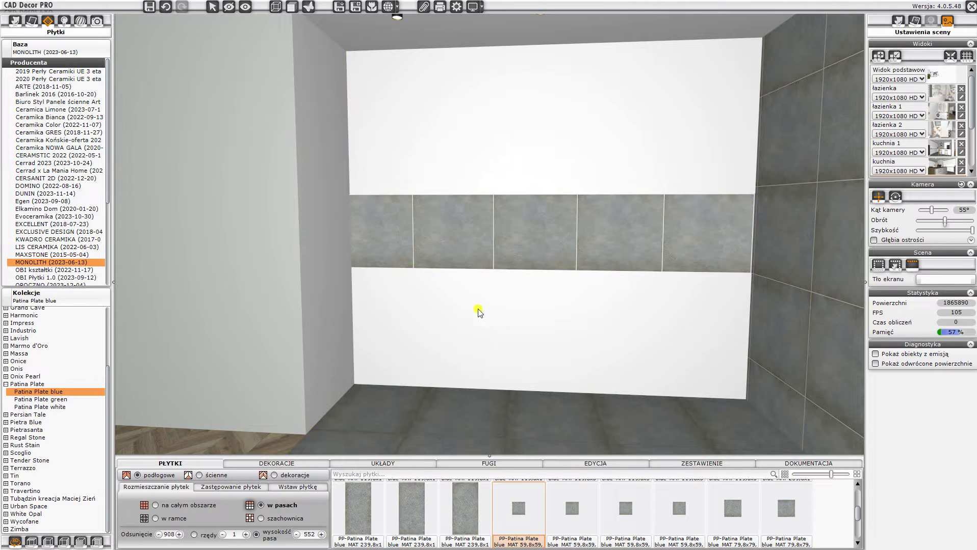
left_click(345, 395)
mouse_move(384, 338)
left_mouse_down()
mouse_move(403, 307)
mouse_move(421, 307)
left_mouse_up()
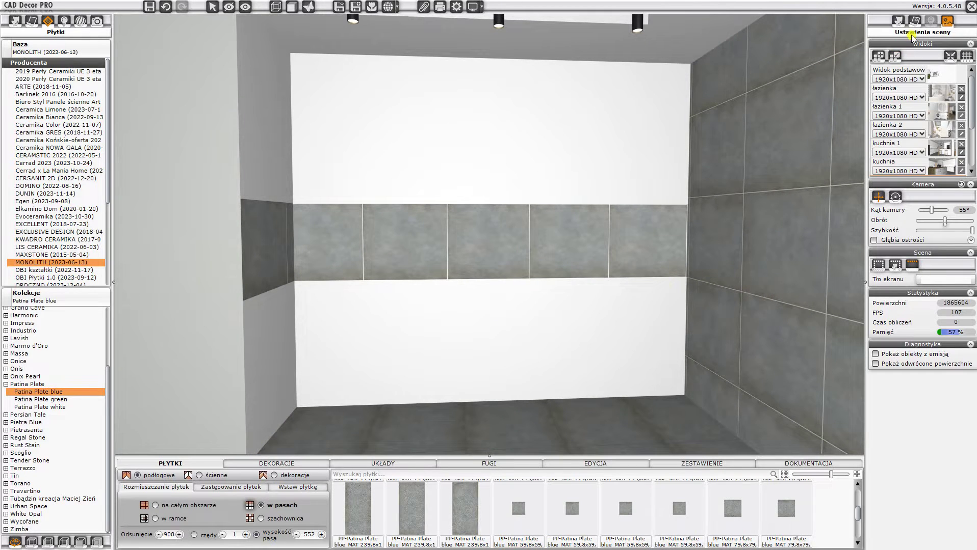
left_click(895, 265)
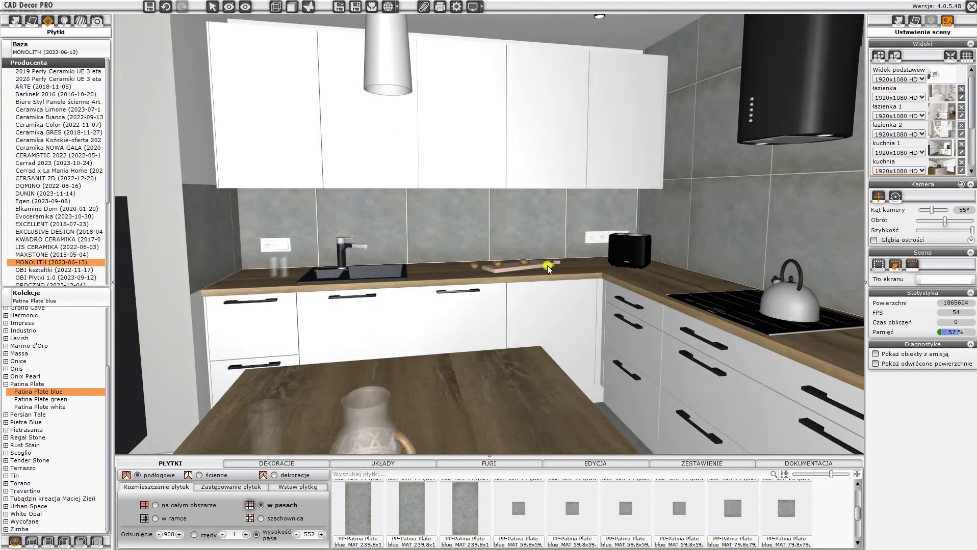
Load the CH2 0003 paint from the plain wall and paint two more wall areas with it
left_click(449, 156)
key("Escape")
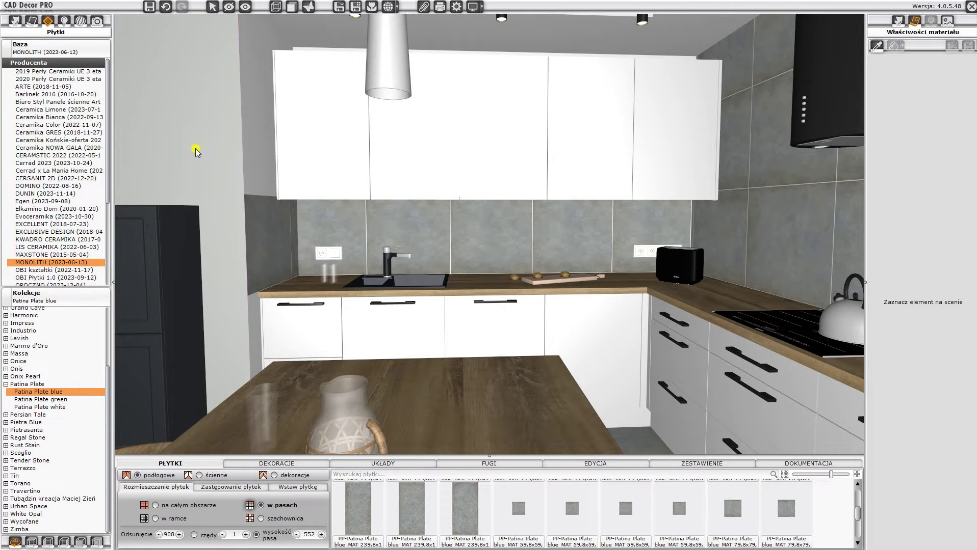
left_click(194, 150)
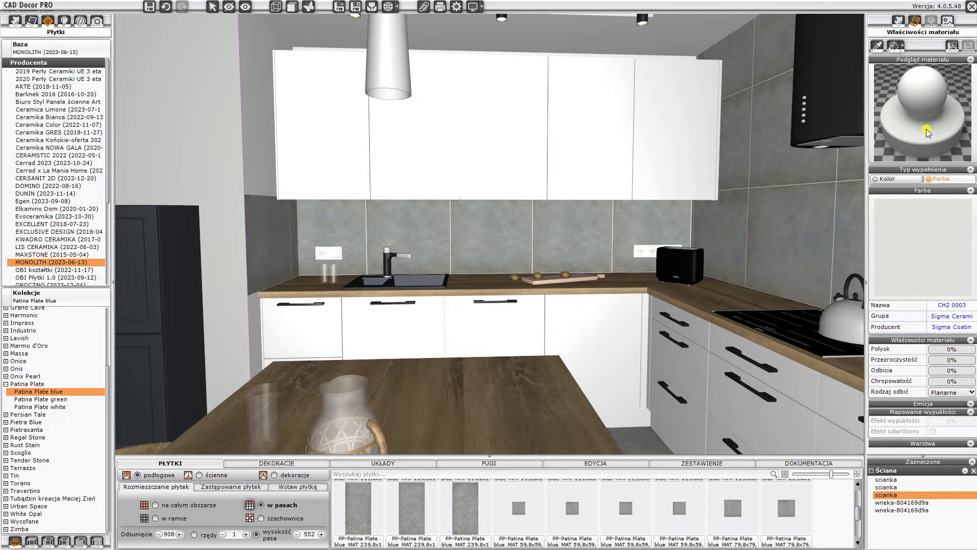
left_click_drag(802, 158, 855, 134)
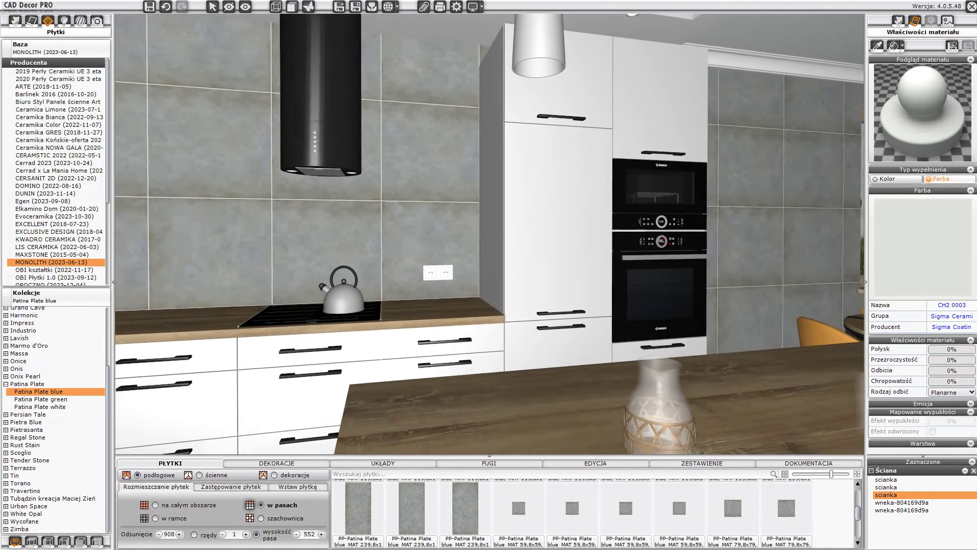
left_click(892, 48)
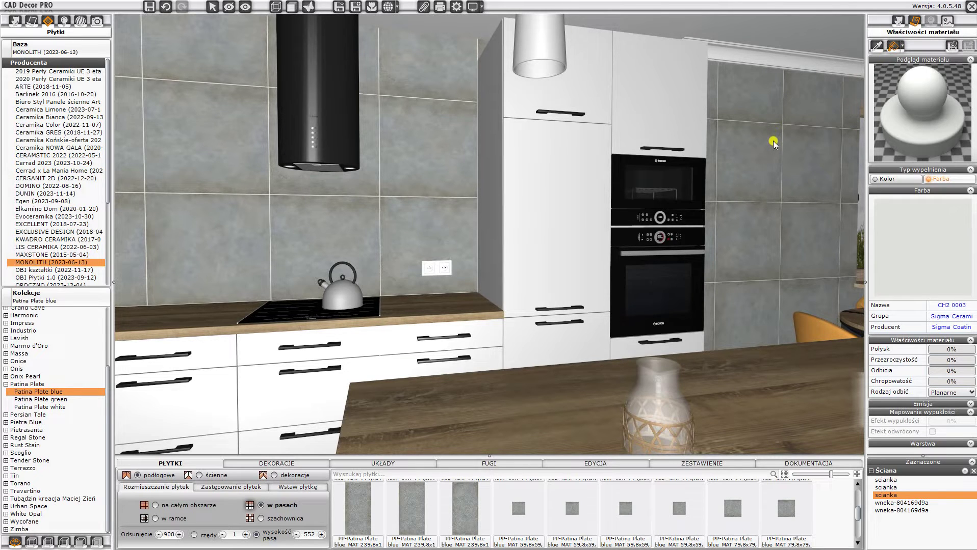
mouse_move(798, 171)
left_mouse_down()
mouse_move(458, 223)
mouse_move(326, 229)
left_mouse_up()
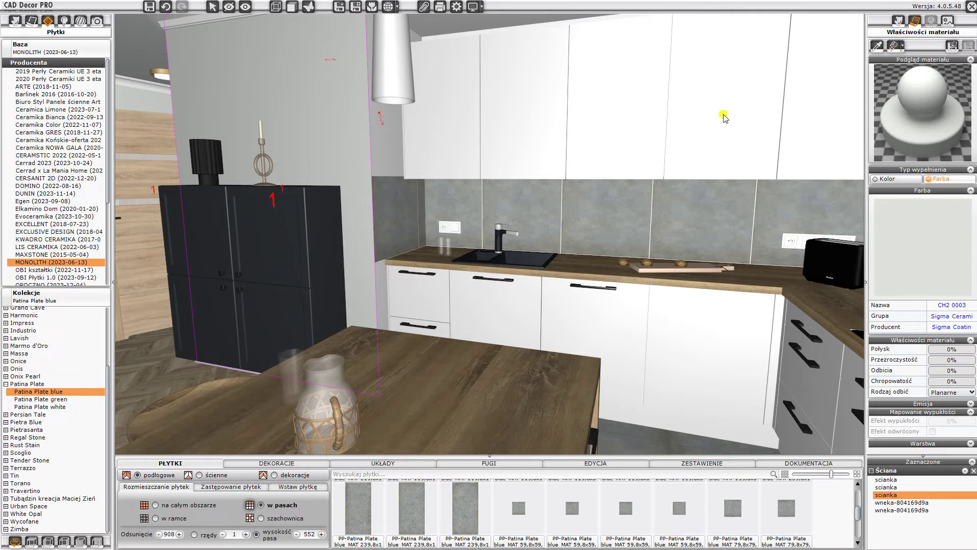
left_click(893, 46)
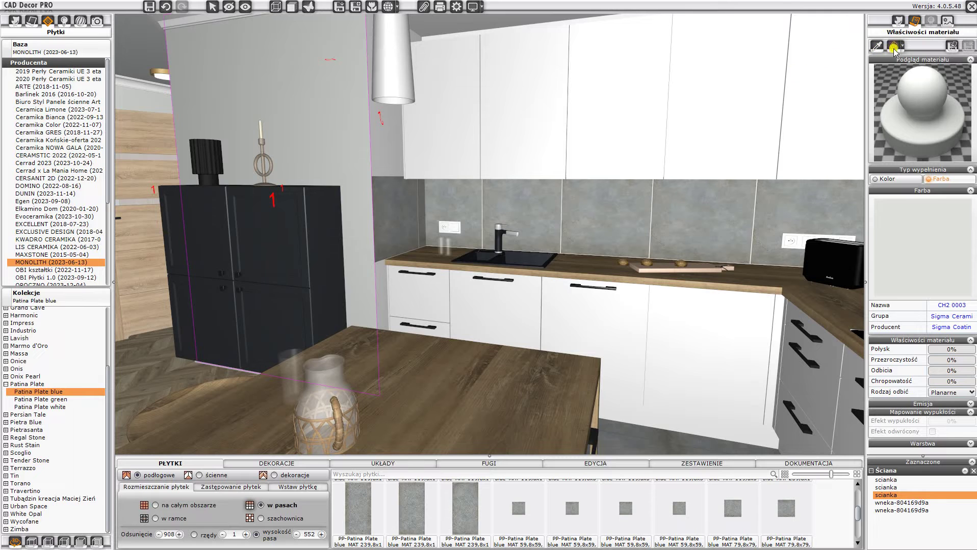
left_click(389, 156)
mouse_move(387, 157)
left_mouse_down()
mouse_move(604, 143)
mouse_move(612, 175)
left_mouse_up()
Change the wall tiles' grout to MAPEI 115 Rzeczny Szary grey
scroll(611, 176, "down", 3)
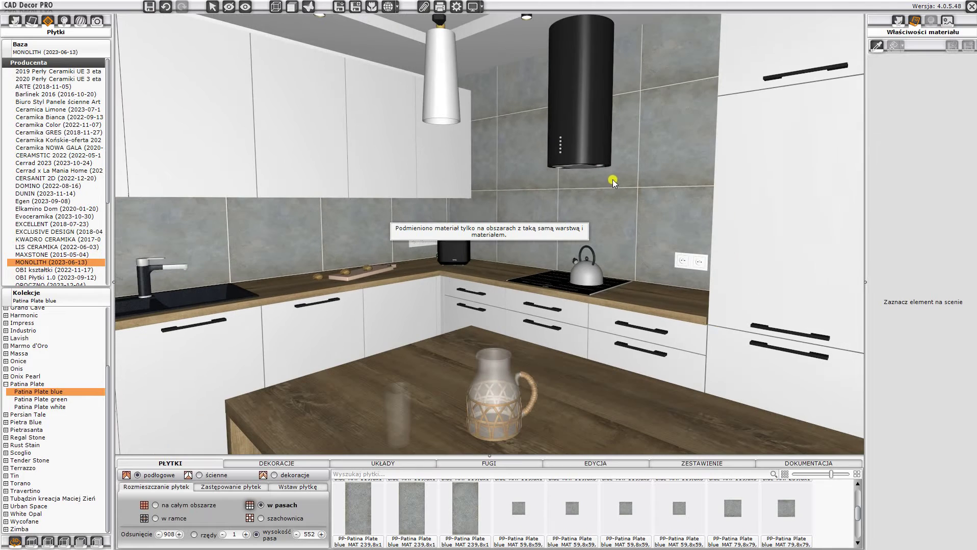
left_click(501, 467)
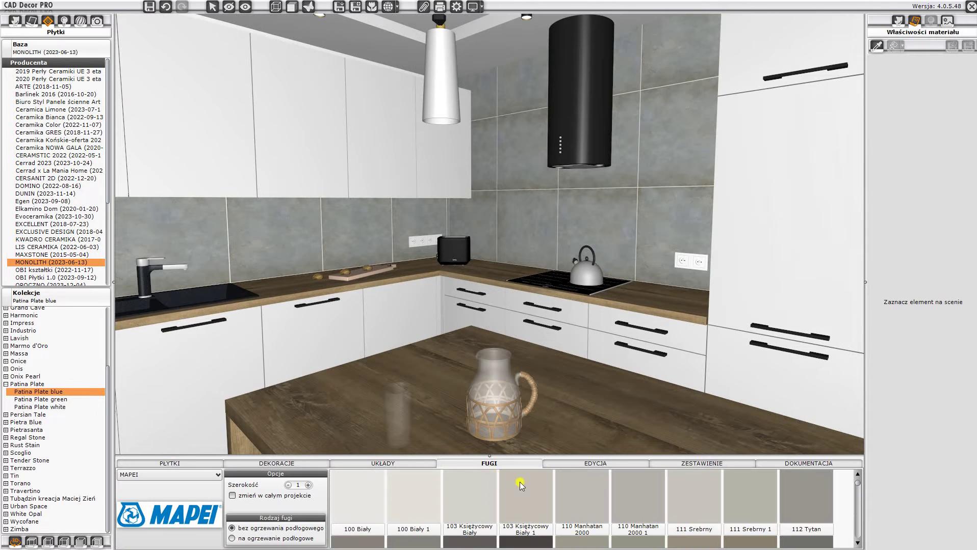
scroll(583, 490, "down", 1)
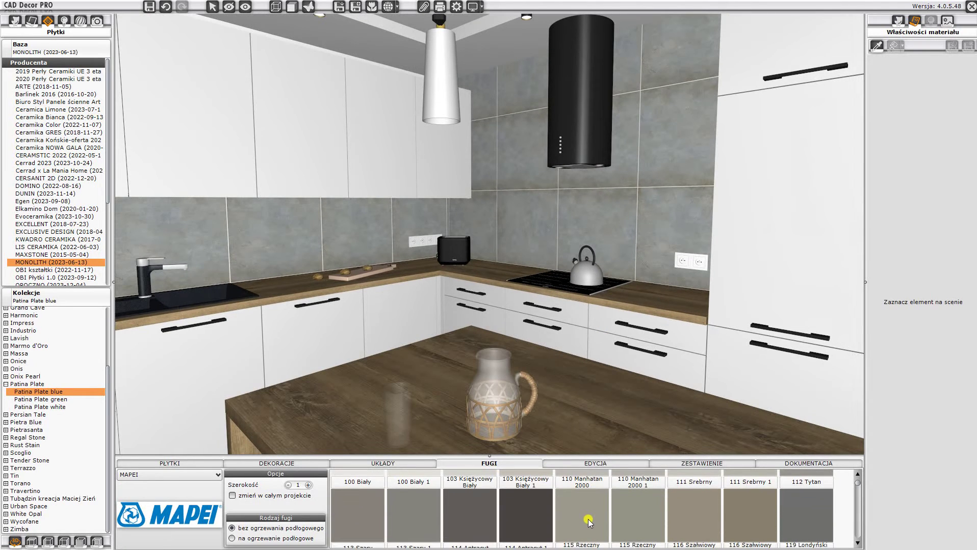
left_click(586, 519)
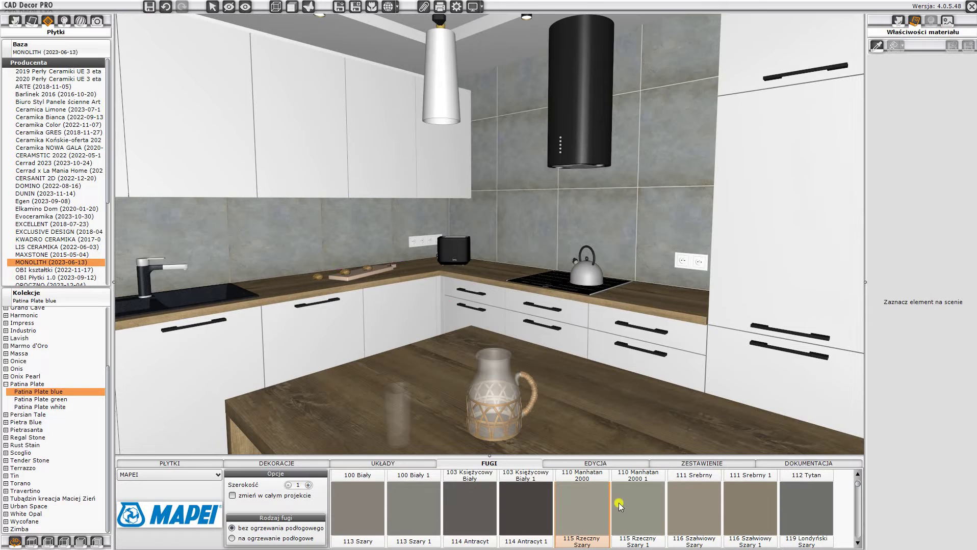
left_click(581, 197)
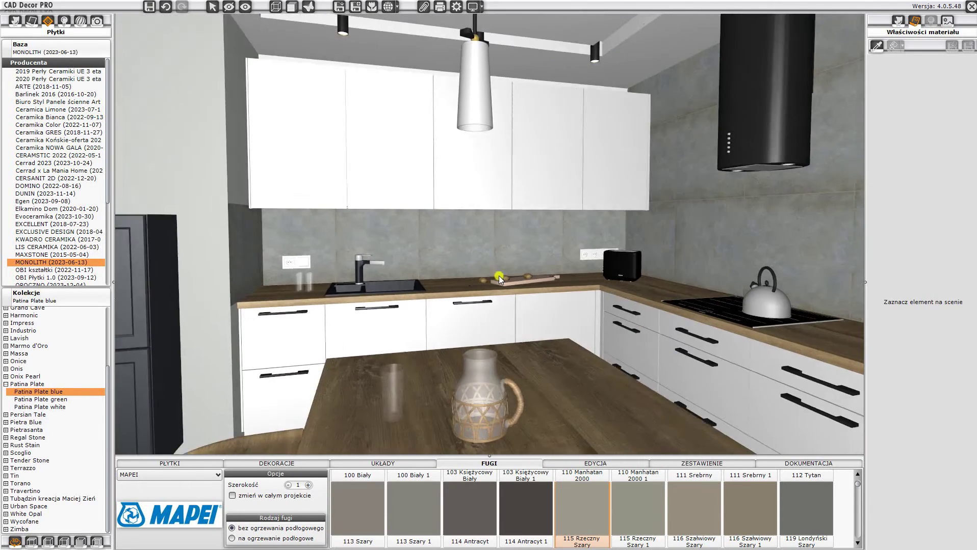
Sample the D4102_MX_D wood texture (930 × 620 mm, 20% gloss) from the worktop
left_click_drag(499, 280, 662, 285)
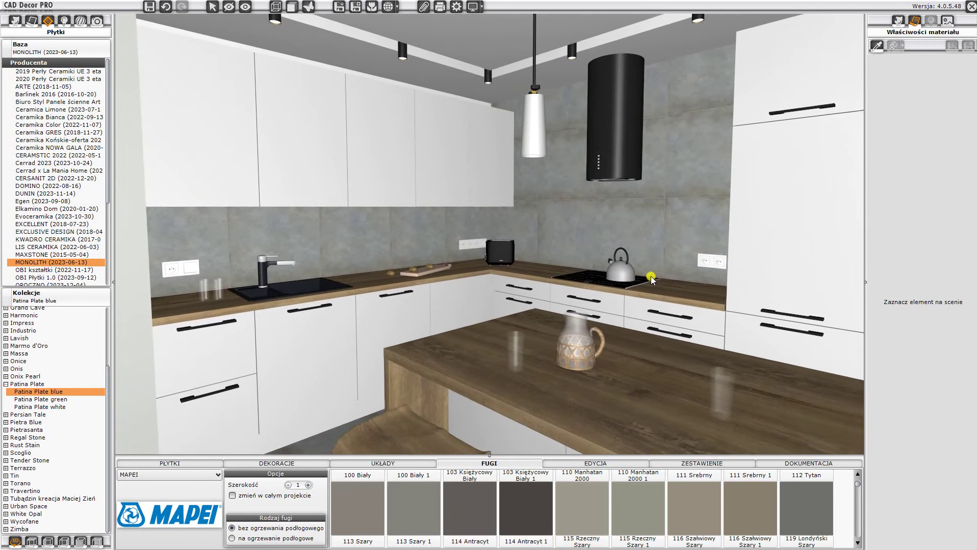
left_click(876, 47)
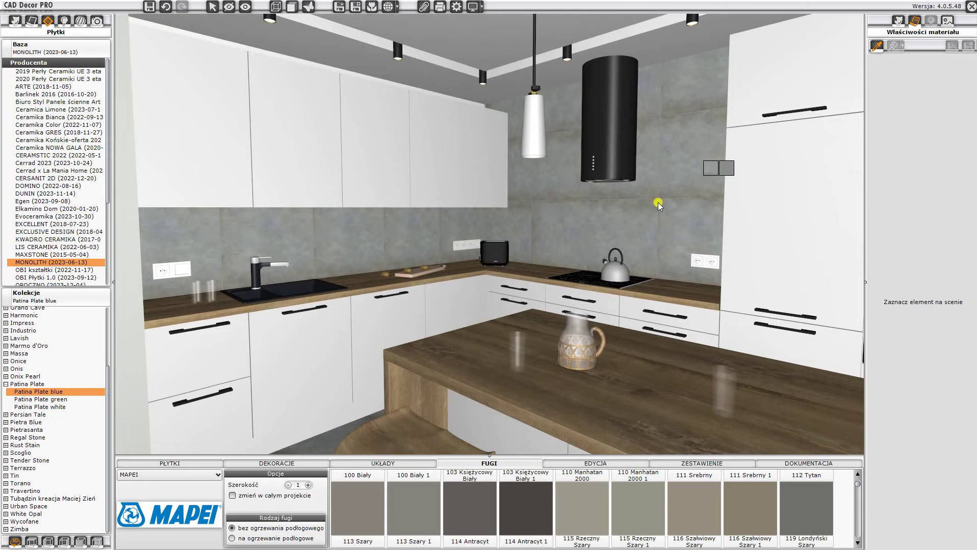
left_click(671, 289)
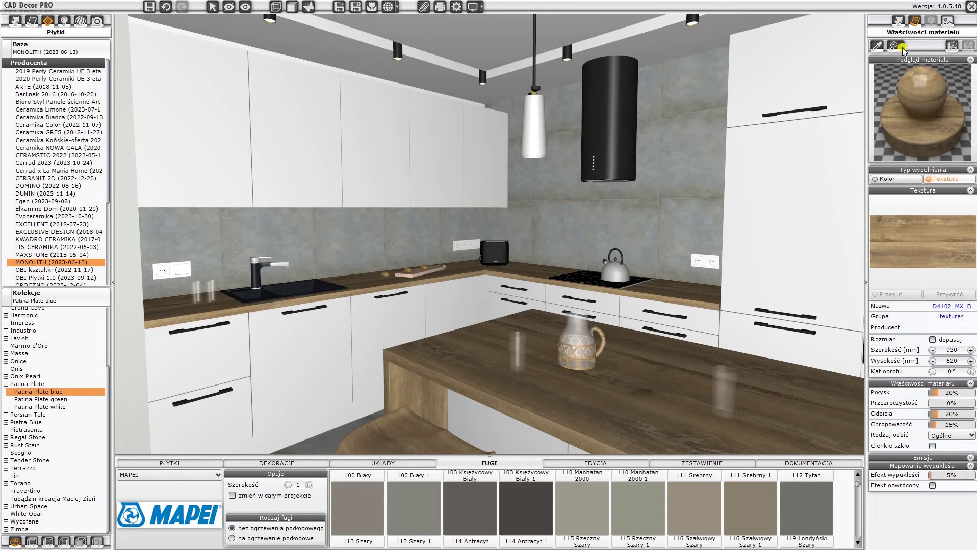
Paint the wall behind the hood with the sampled D4102_MX_D wood texture
left_click(902, 48)
left_click(892, 61)
left_click(692, 123)
mouse_move(693, 122)
left_mouse_down()
mouse_move(636, 152)
mouse_move(687, 196)
left_mouse_up()
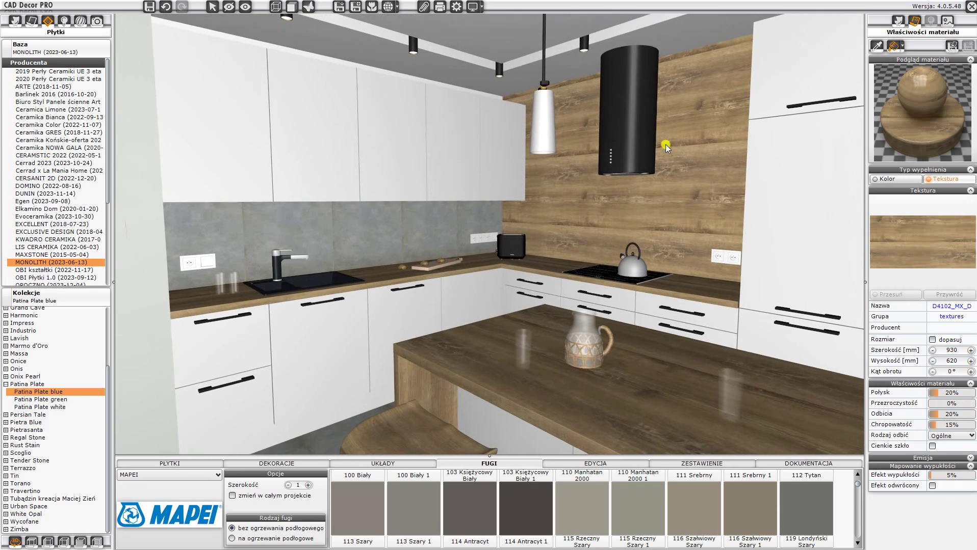